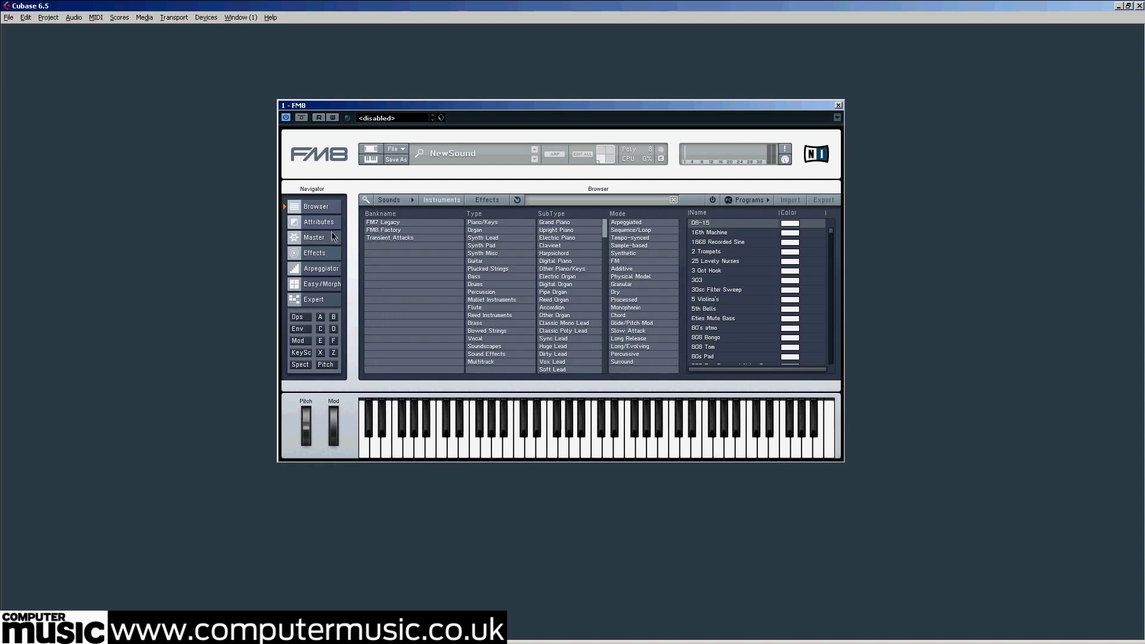
Step: Switch FM8 from the Browser to the Master settings page
{"action": "left_click", "coordinate": [314, 237]}
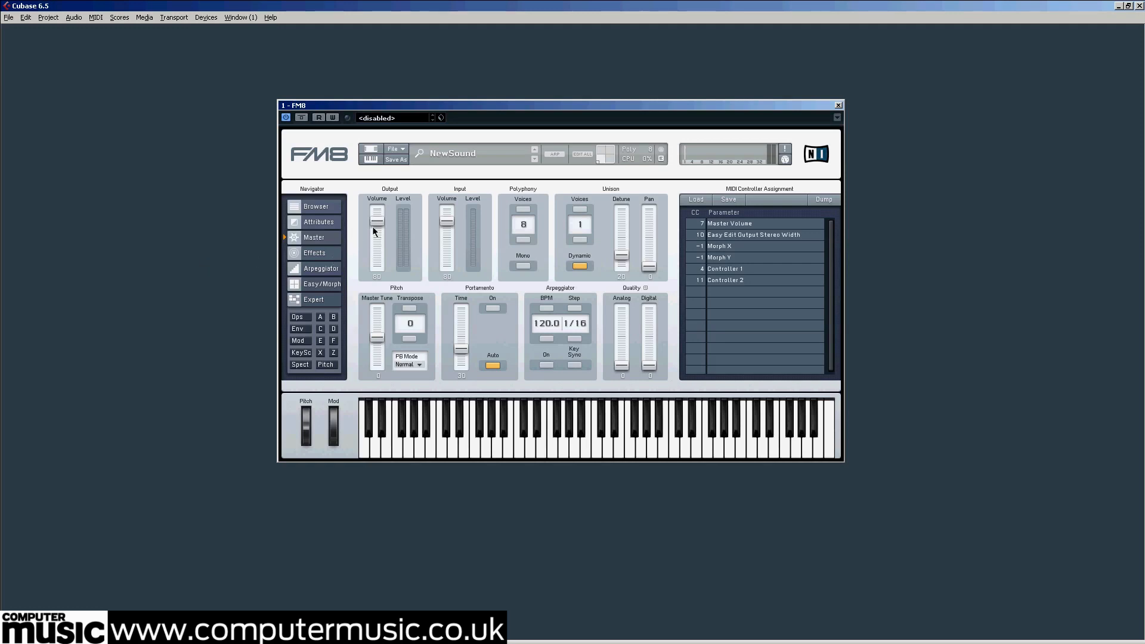
Step: Raise the output volume to 100, then move to the Ops page
{"action": "left_click_drag", "start_coordinate": [375, 216], "coordinate": [384, 166]}
{"action": "left_click", "coordinate": [300, 319]}
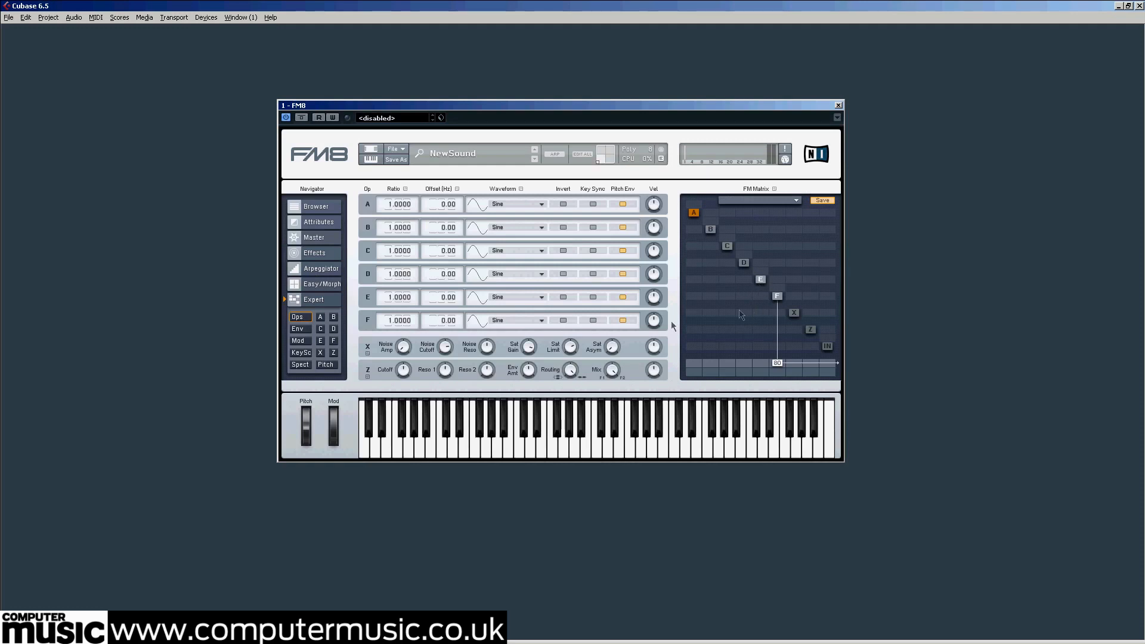
Step: Enable key sync on operator F and set E→F modulation to about 70 in the FM matrix
{"action": "left_click", "coordinate": [592, 320]}
{"action": "left_click_drag", "start_coordinate": [761, 299], "coordinate": [768, 265]}
Step: Shape operator E's envelope to hold its level longer and then decay to zero
{"action": "left_click", "coordinate": [298, 329]}
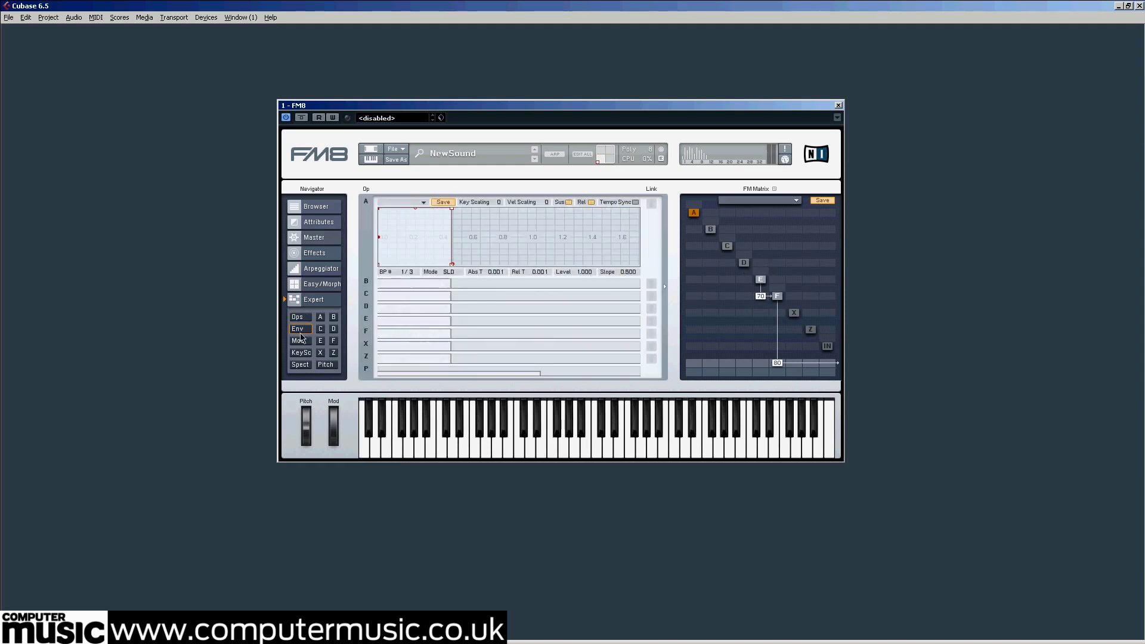
{"action": "left_click", "coordinate": [366, 325]}
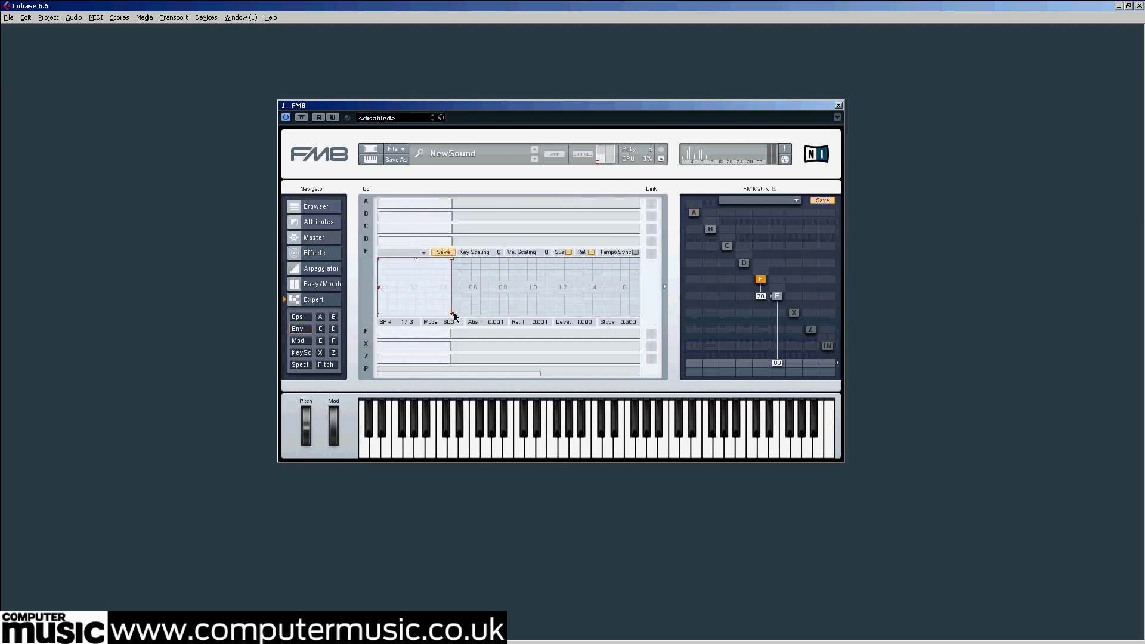
{"action": "left_click_drag", "start_coordinate": [451, 317], "coordinate": [499, 314]}
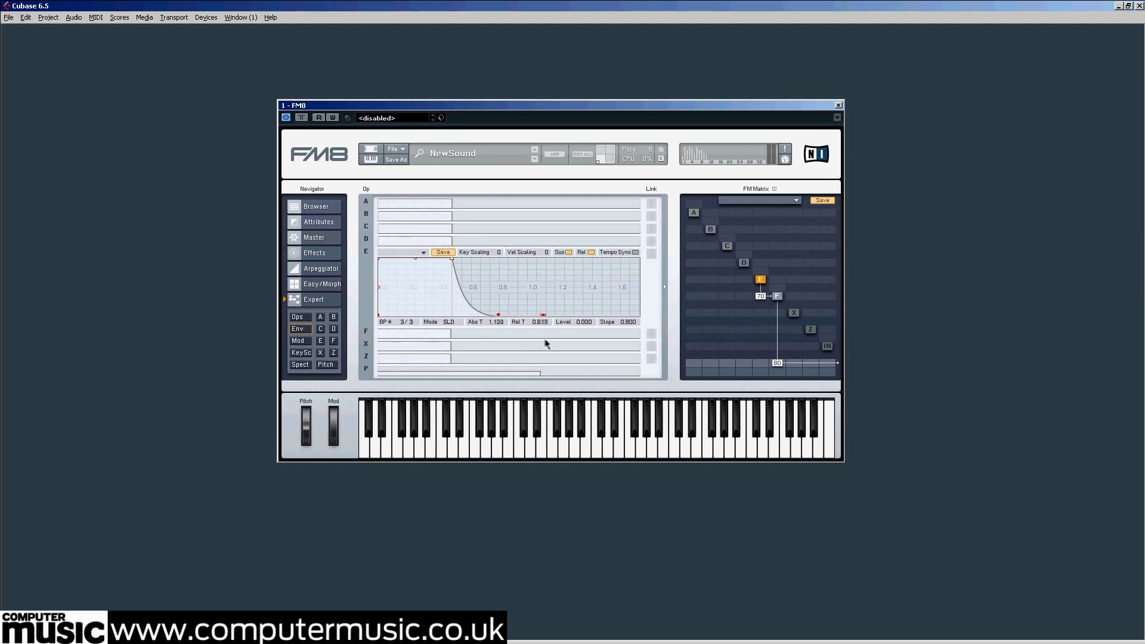
{"action": "left_click_drag", "start_coordinate": [498, 314], "coordinate": [502, 259]}
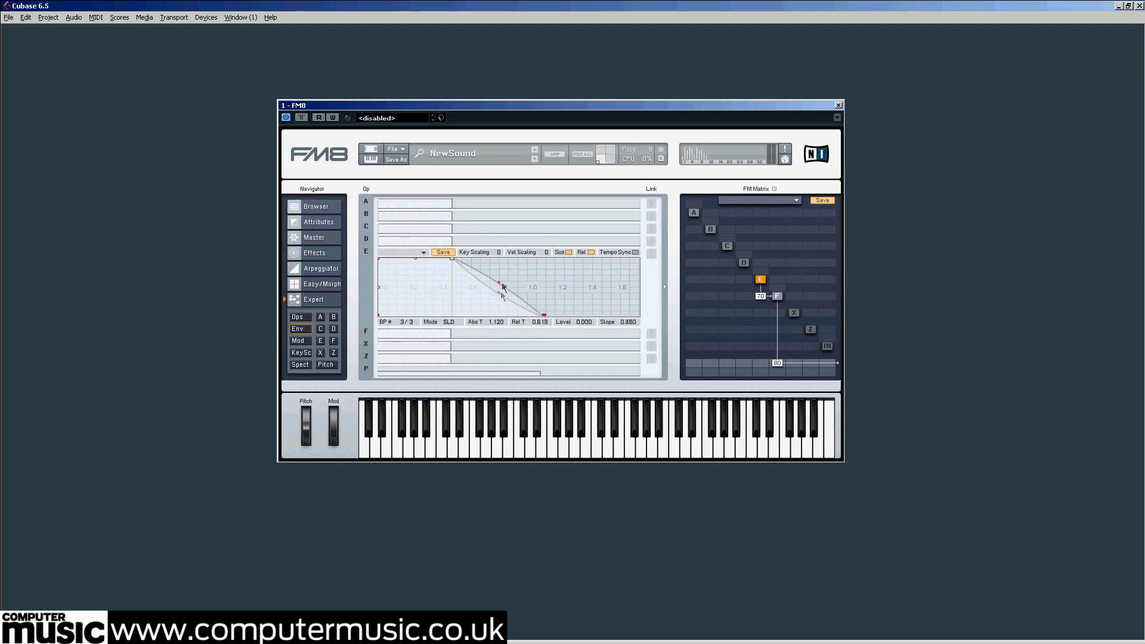
Step: Adjust operator F's final envelope breakpoint so it falls to zero by about 0.56
{"action": "left_click", "coordinate": [366, 333]}
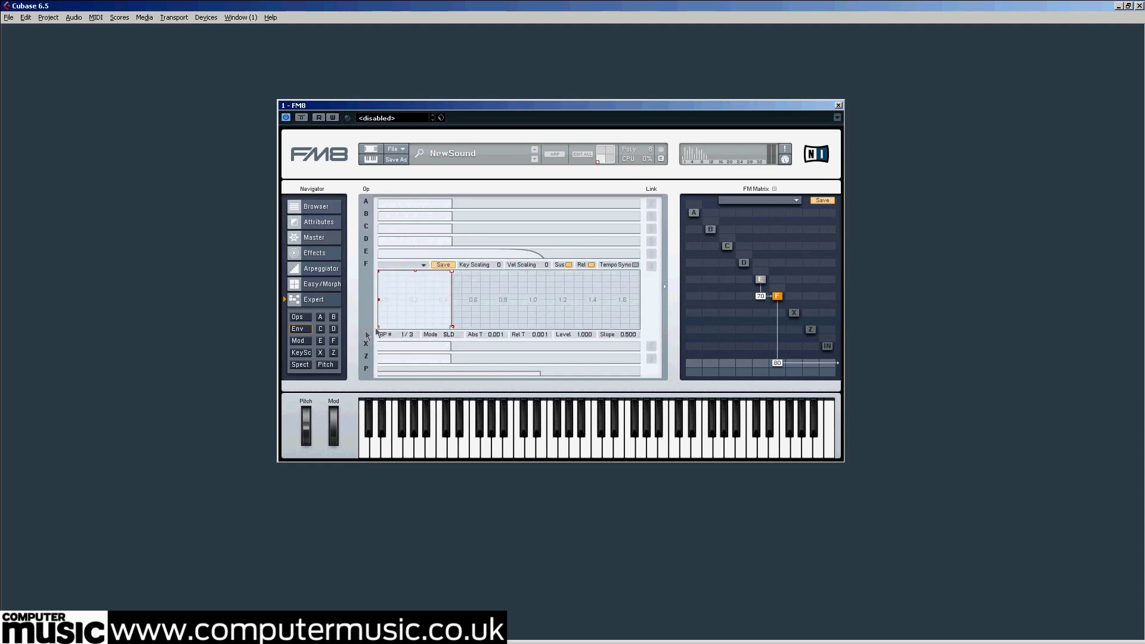
{"action": "left_click", "coordinate": [453, 328]}
Step: Set operator E's ratio to 2.0000 and give its envelope an instant attack that falls away late
{"action": "left_click", "coordinate": [321, 342]}
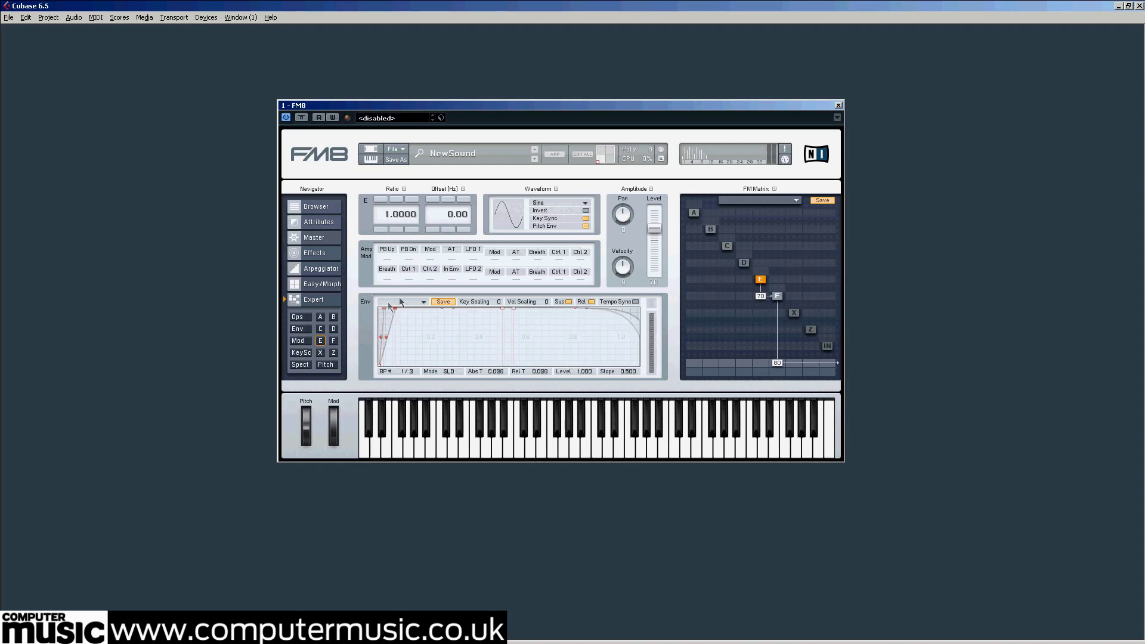
{"action": "left_click_drag", "start_coordinate": [380, 311], "coordinate": [606, 287]}
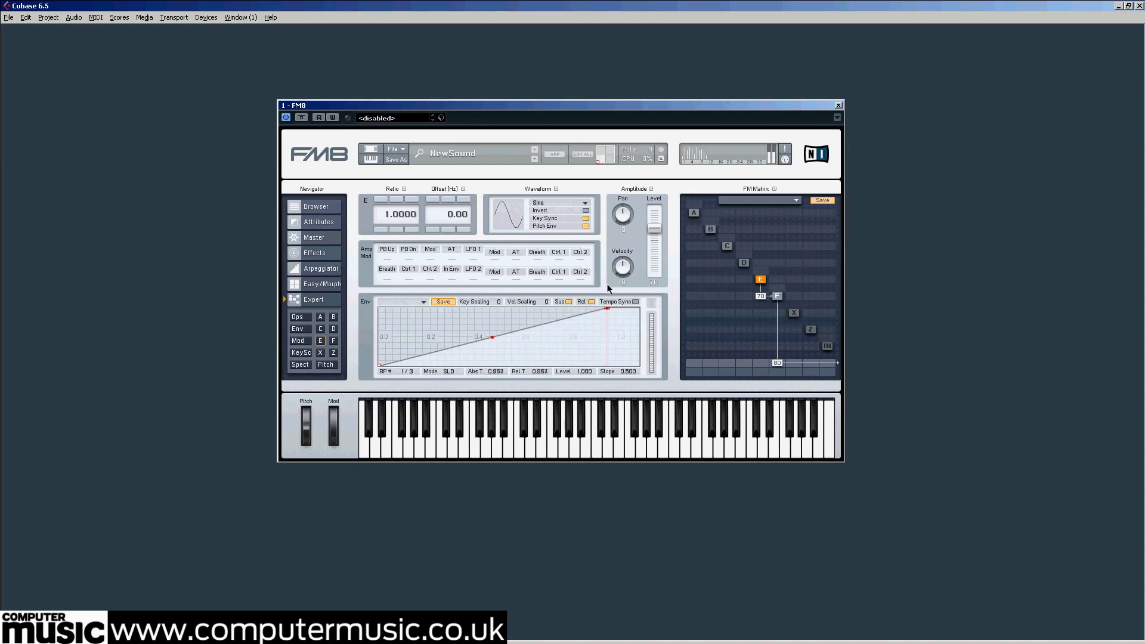
{"action": "left_click_drag", "start_coordinate": [606, 284], "coordinate": [618, 283]}
{"action": "left_click", "coordinate": [385, 205]}
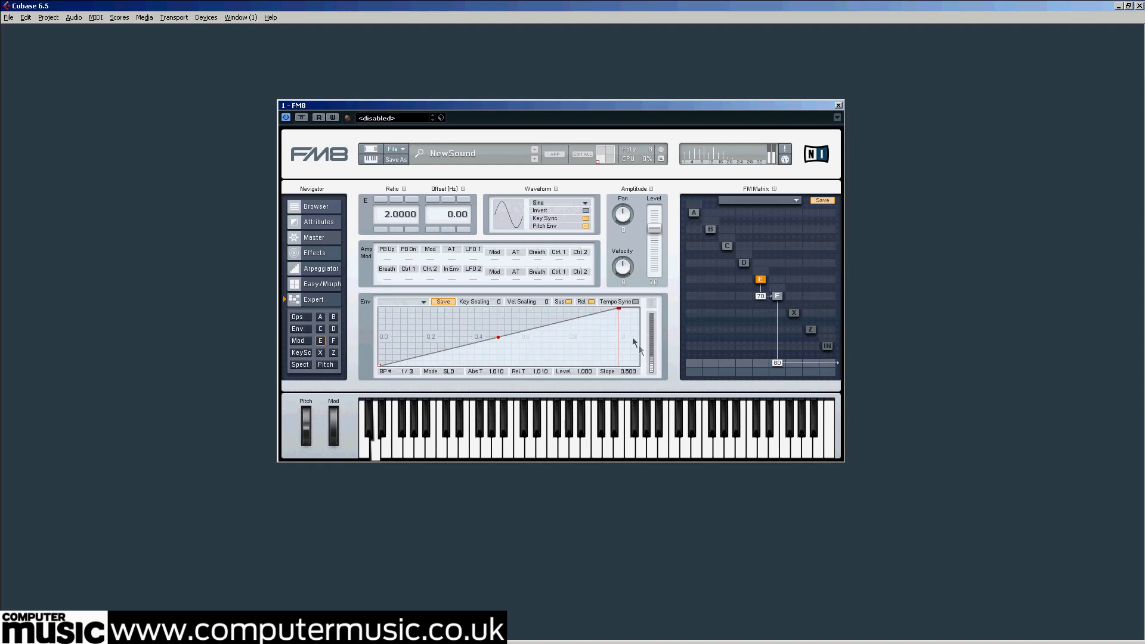
{"action": "left_click_drag", "start_coordinate": [621, 309], "coordinate": [379, 313]}
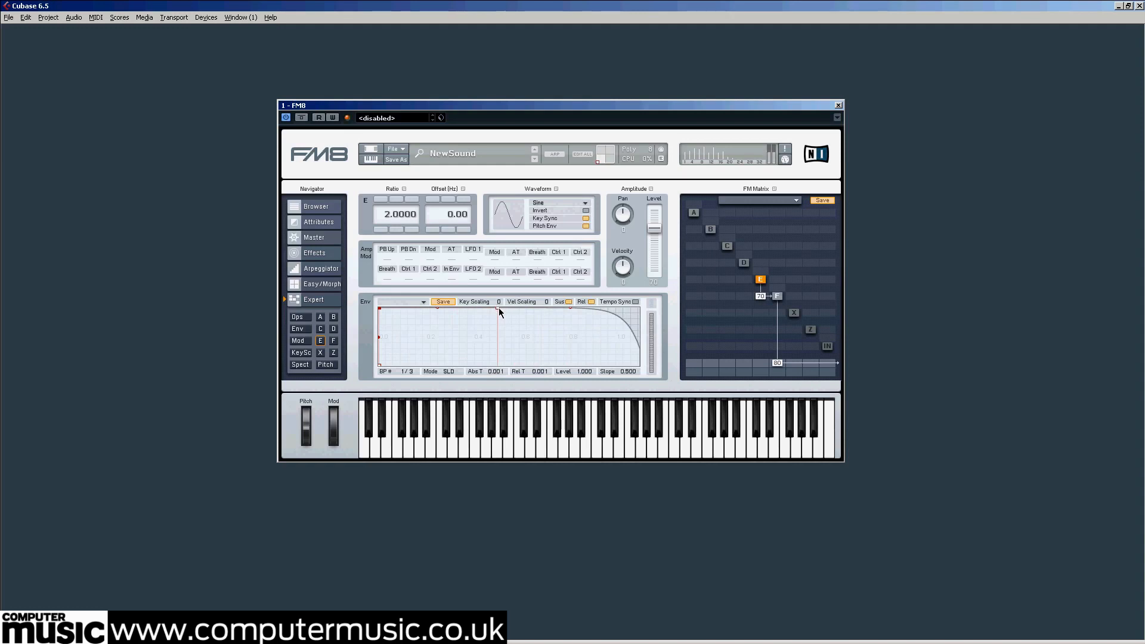
Step: Add a breakpoint so E's envelope dips after the attack, and lower E's output level
{"action": "mouse_move", "coordinate": [499, 311]}
{"action": "left_mouse_down"}
{"action": "mouse_move", "coordinate": [496, 347]}
{"action": "mouse_move", "coordinate": [475, 346]}
{"action": "left_mouse_up"}
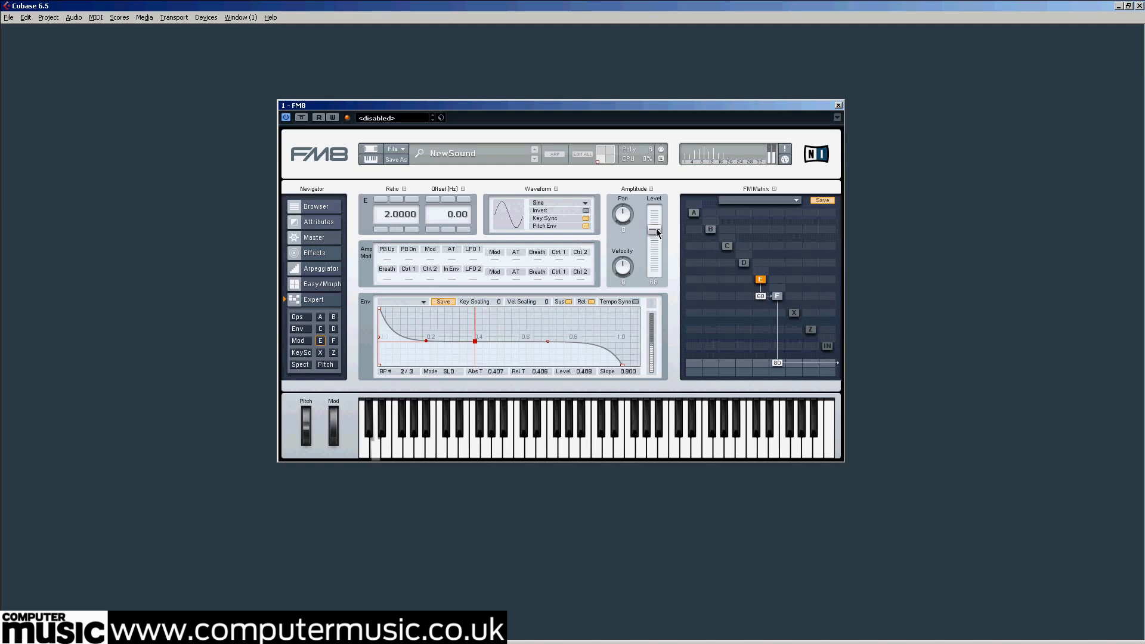
{"action": "left_click_drag", "start_coordinate": [657, 233], "coordinate": [658, 241]}
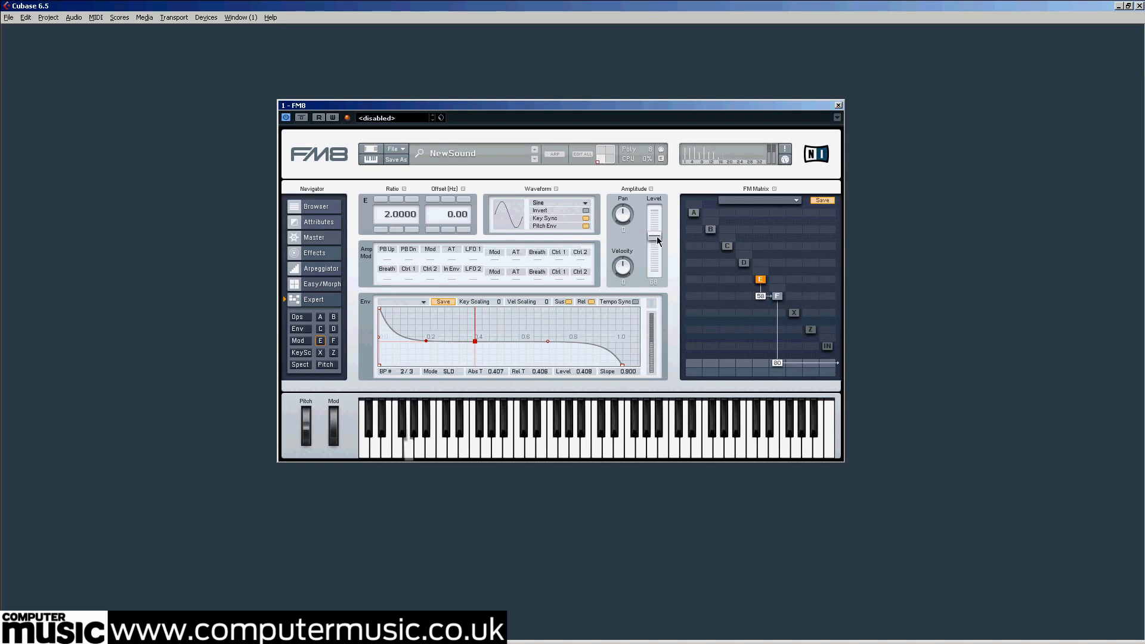
{"action": "left_click_drag", "start_coordinate": [657, 242], "coordinate": [657, 246]}
Step: On the Master page, raise Unison Detune to around 80 with two unison voices
{"action": "left_click", "coordinate": [313, 237]}
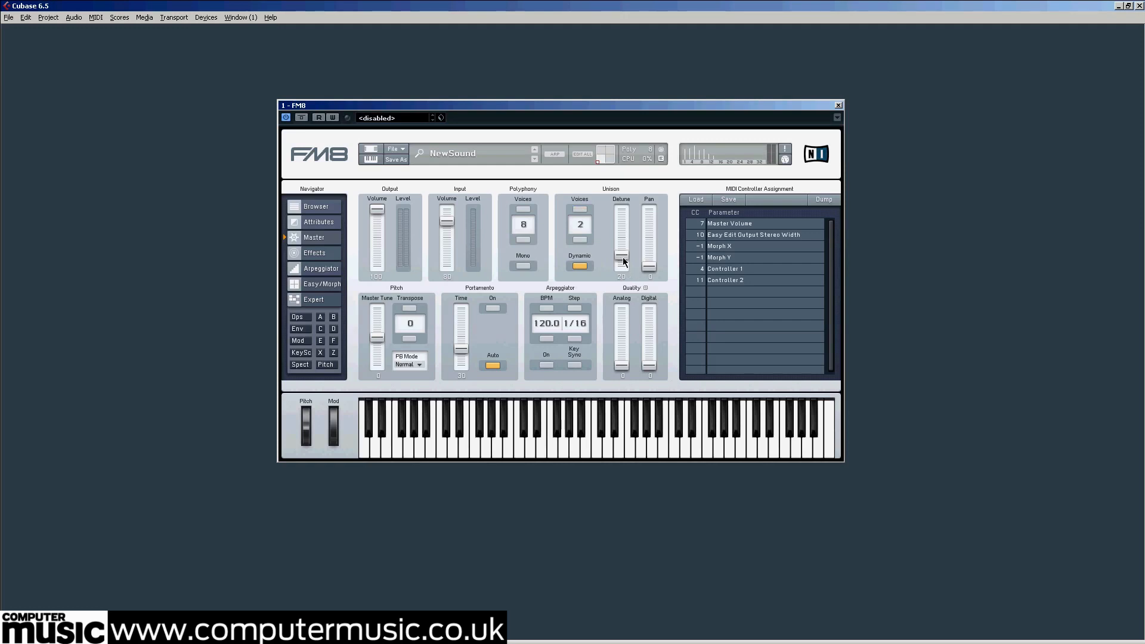
{"action": "left_click_drag", "start_coordinate": [624, 260], "coordinate": [624, 215]}
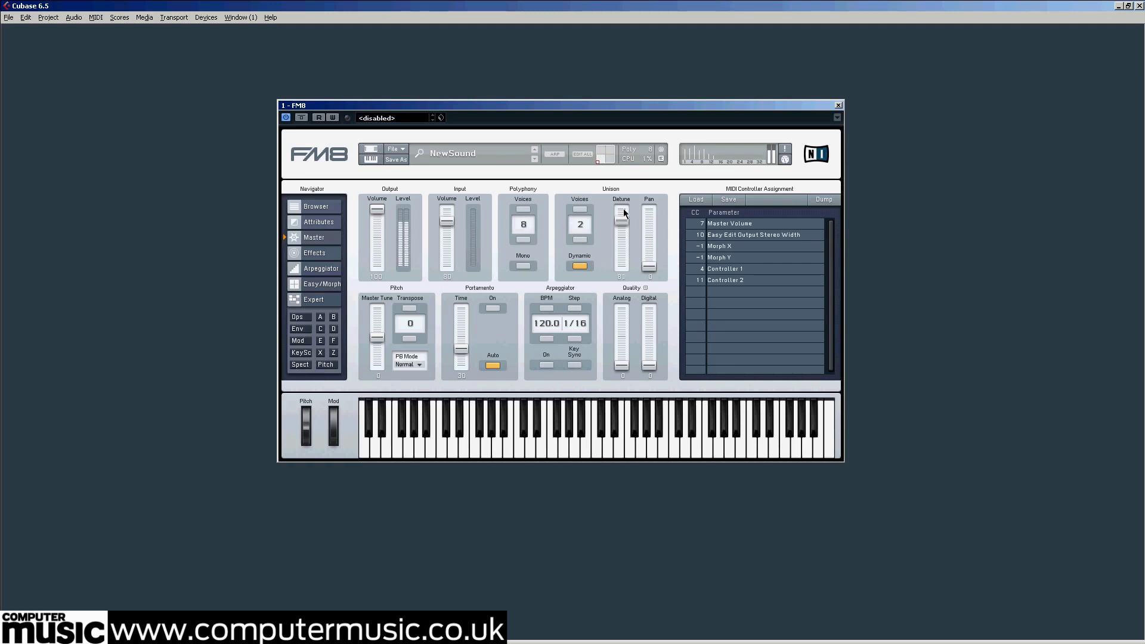
{"action": "left_click_drag", "start_coordinate": [624, 213], "coordinate": [625, 215]}
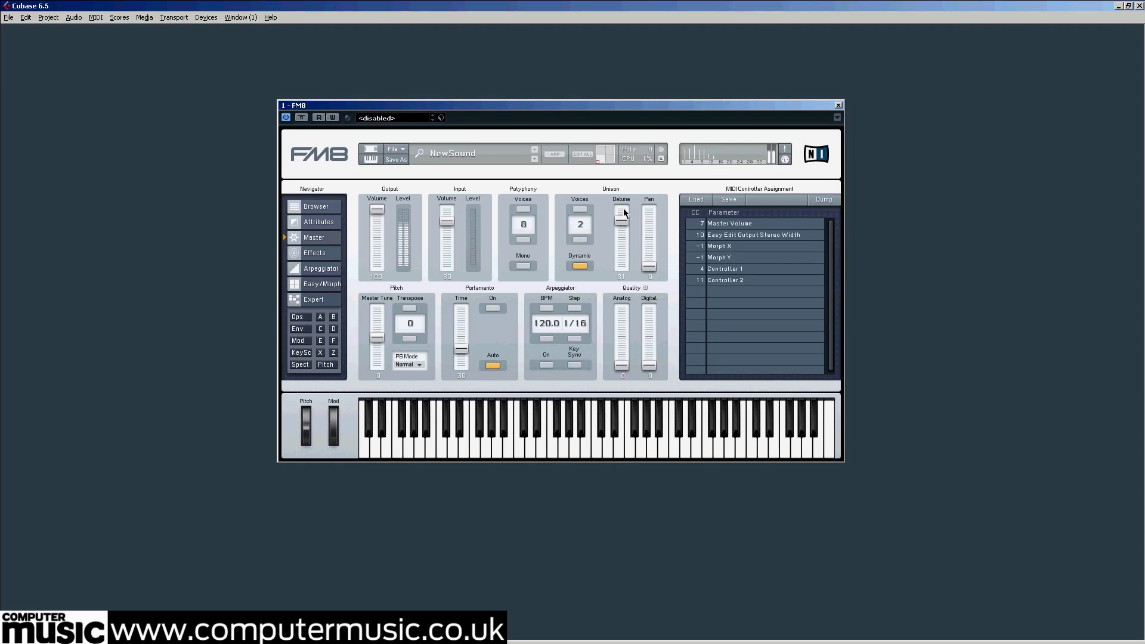